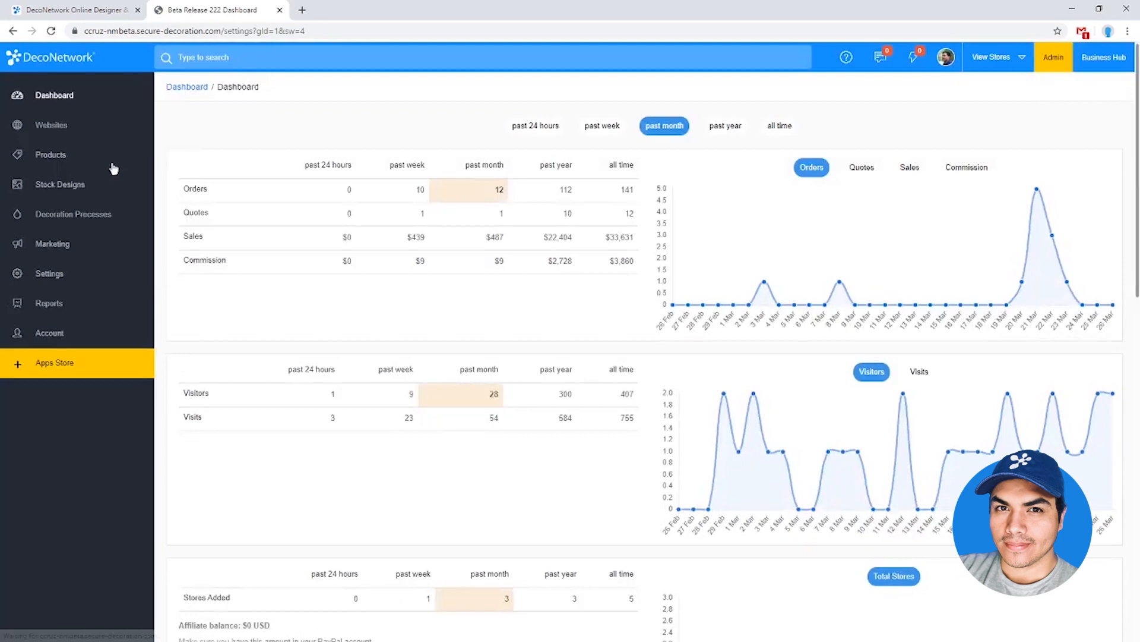
# - Open the fulfillment center's product list and start adding a custom product
pyautogui.click(57, 164)
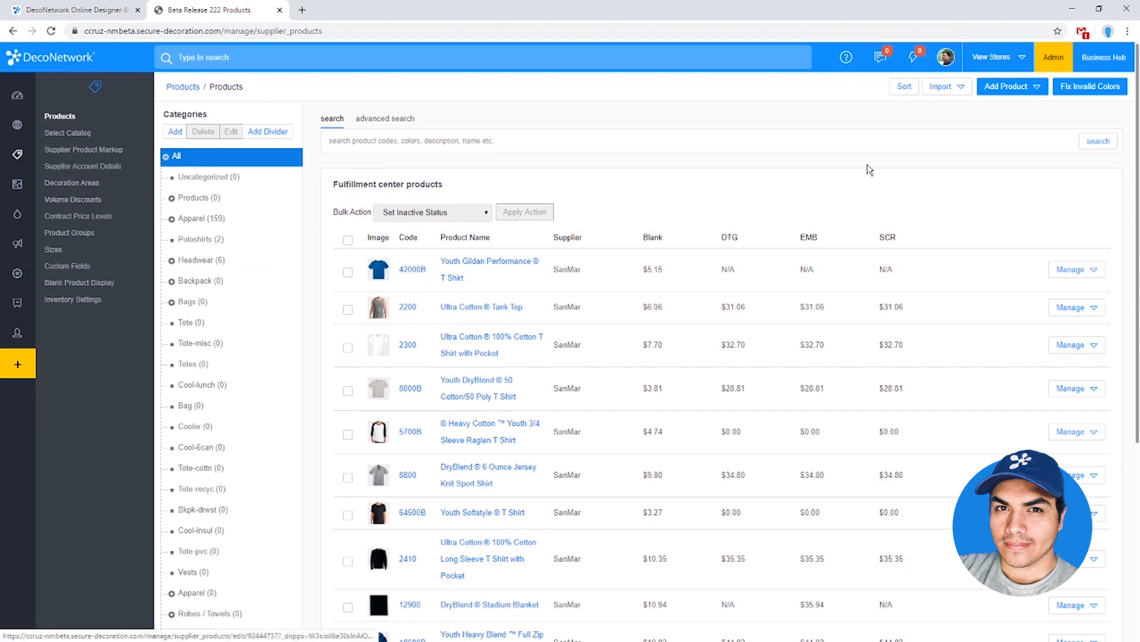
pyautogui.click(983, 95)
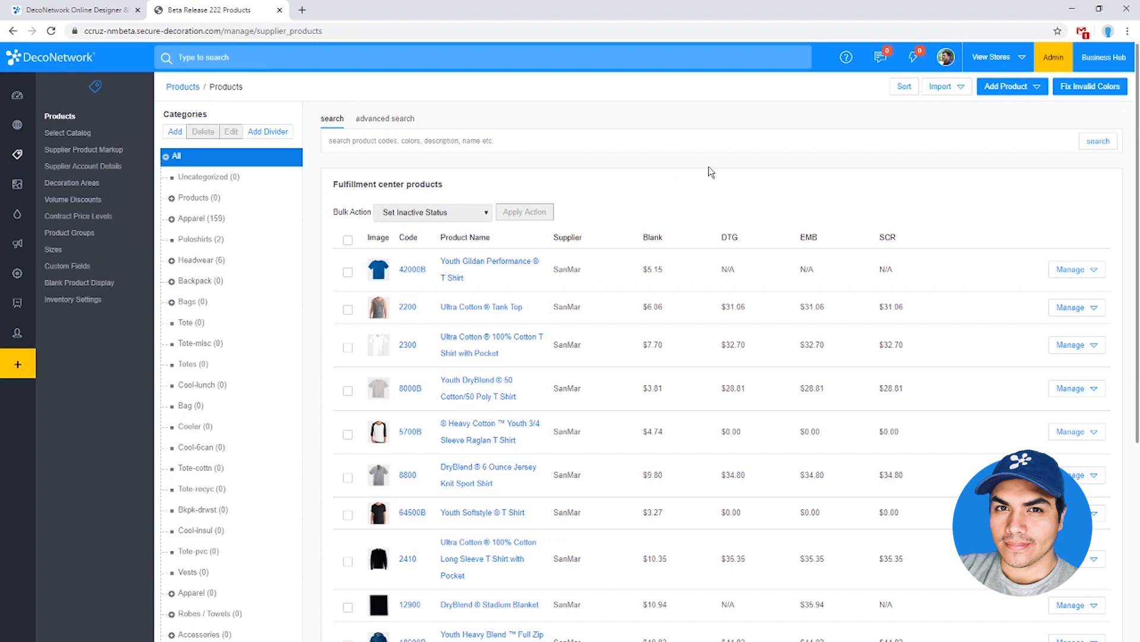
pyautogui.click(1011, 90)
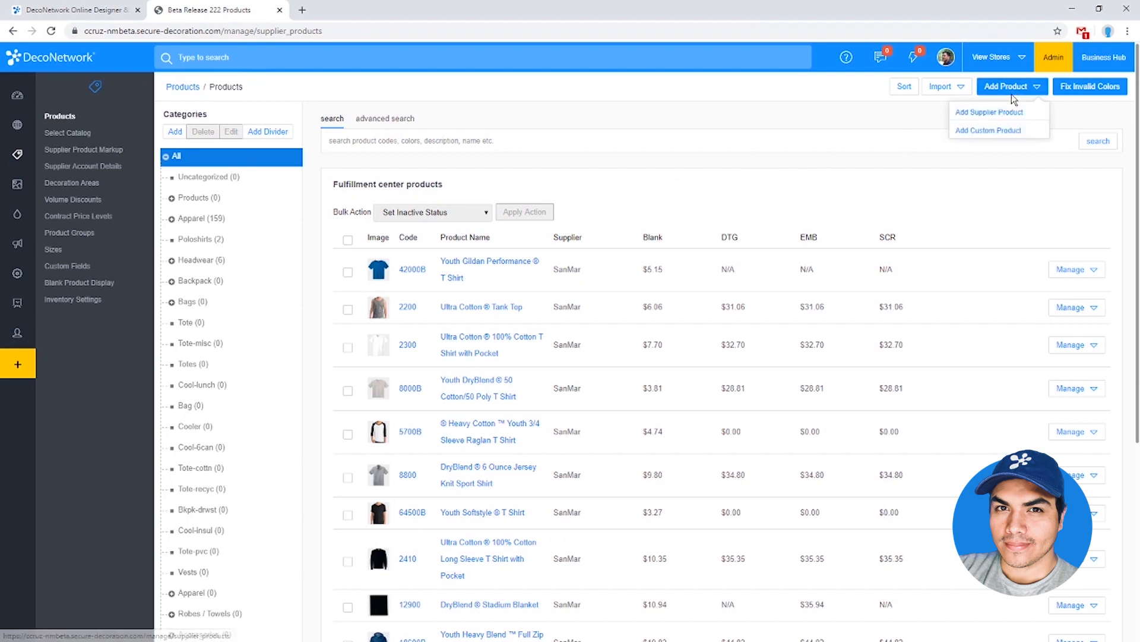
pyautogui.click(704, 185)
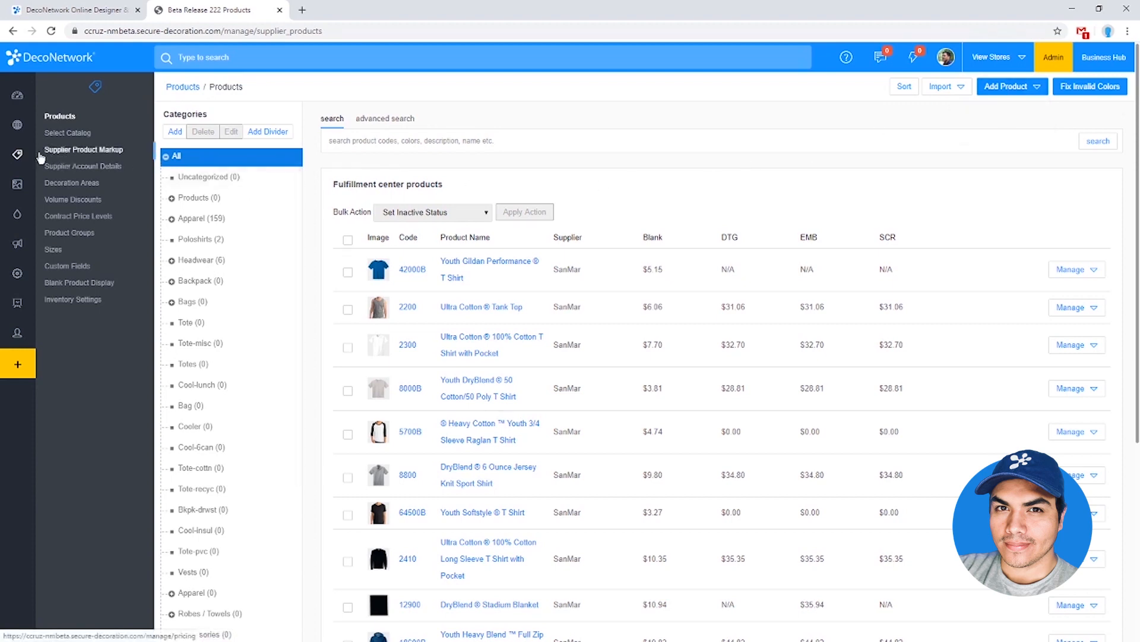
pyautogui.moveTo(18, 154)
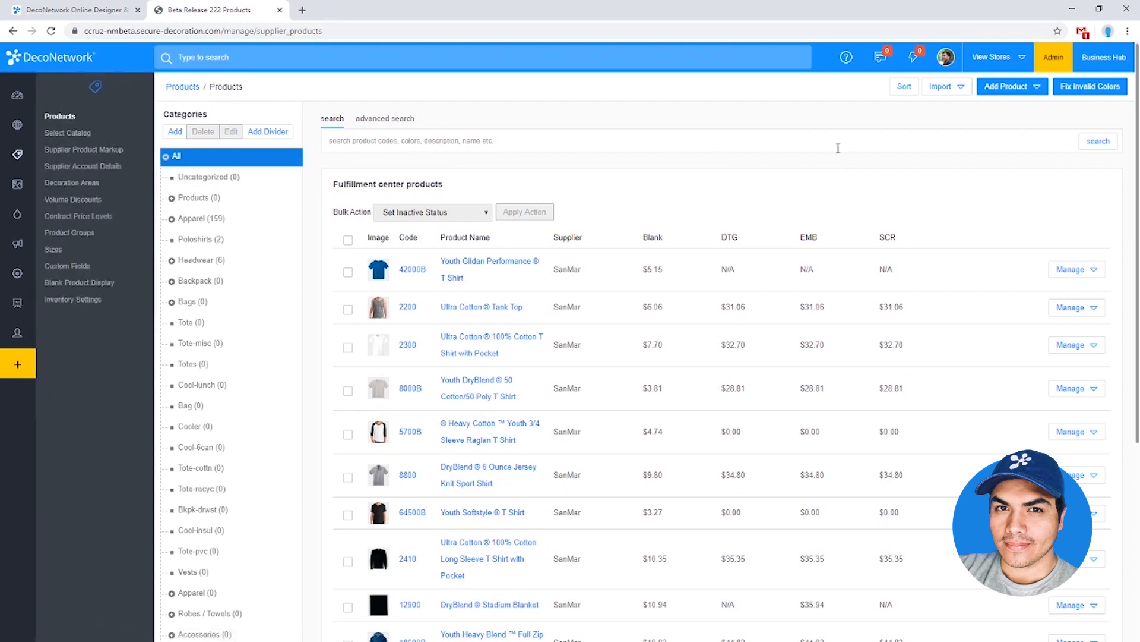
pyautogui.click(1008, 91)
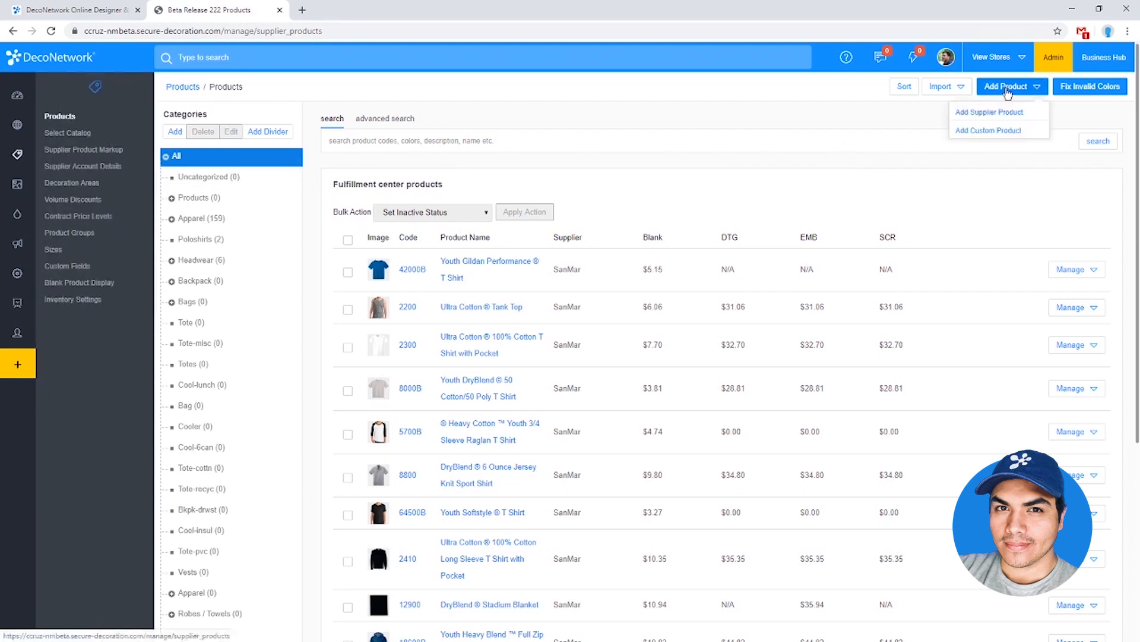
pyautogui.click(1008, 131)
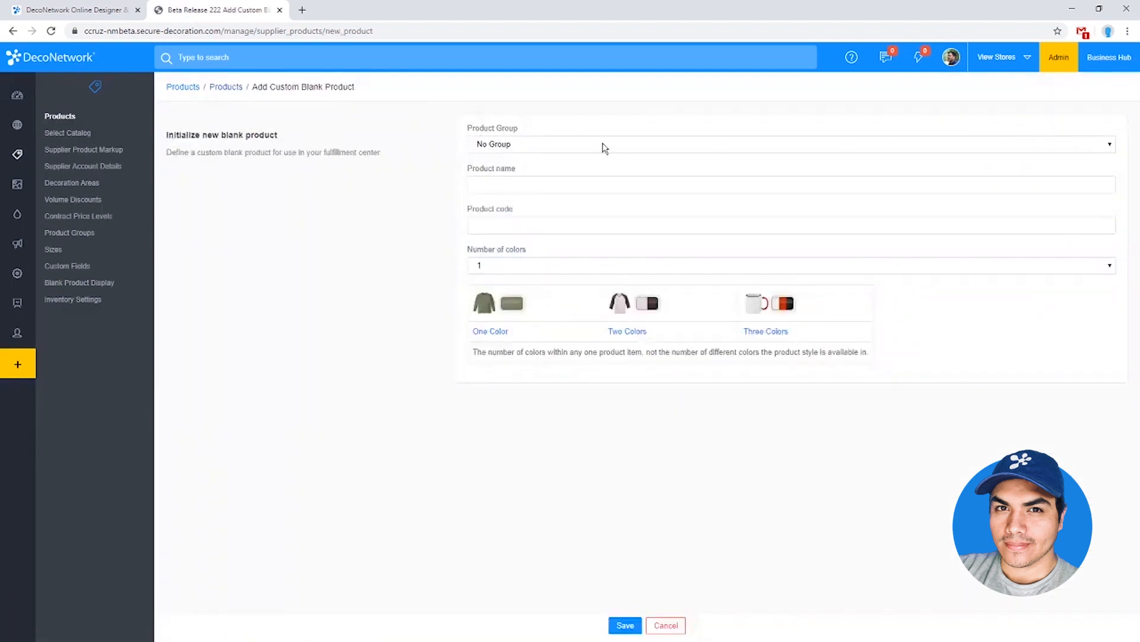
# - Create the custom blank product in the Apparel group with name SIGN and code SG, and save it
pyautogui.click(576, 145)
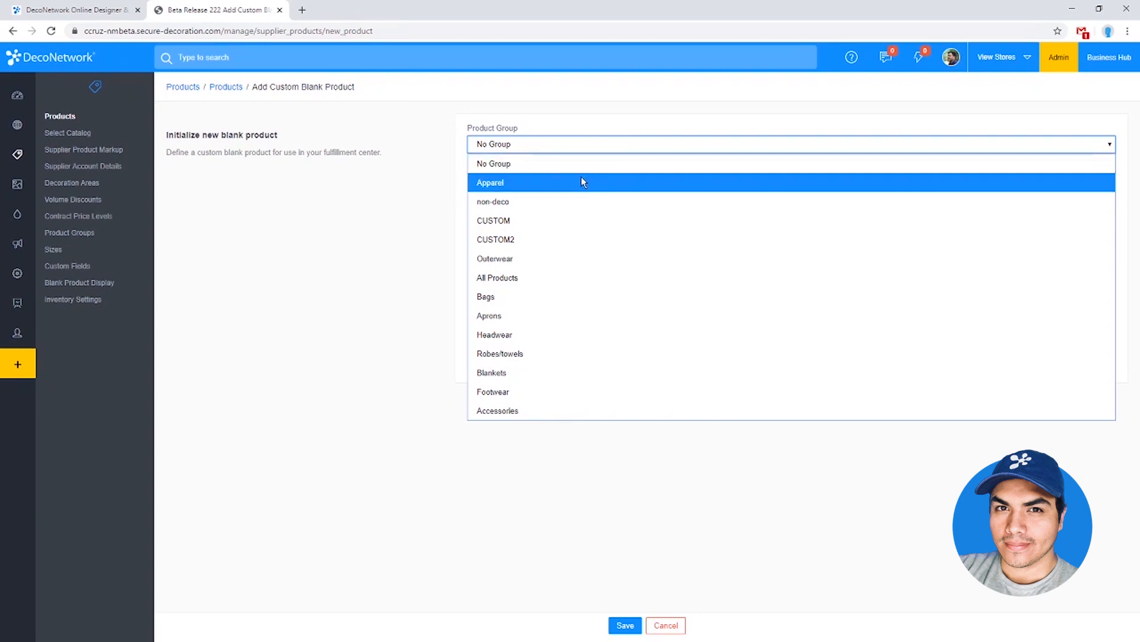
pyautogui.click(540, 189)
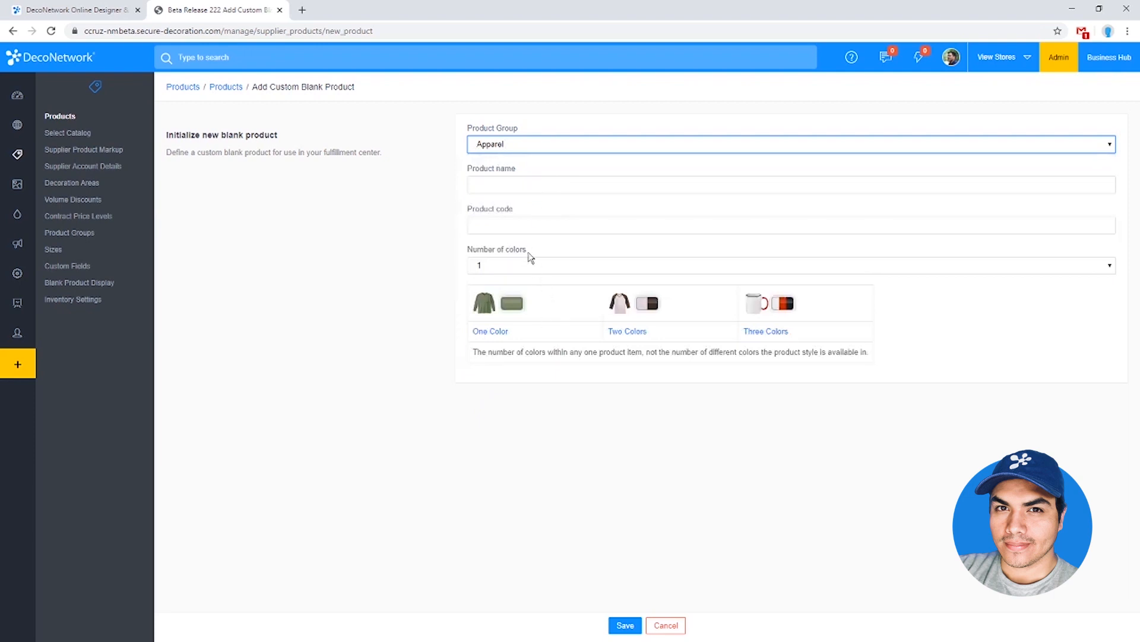
pyautogui.click(504, 189)
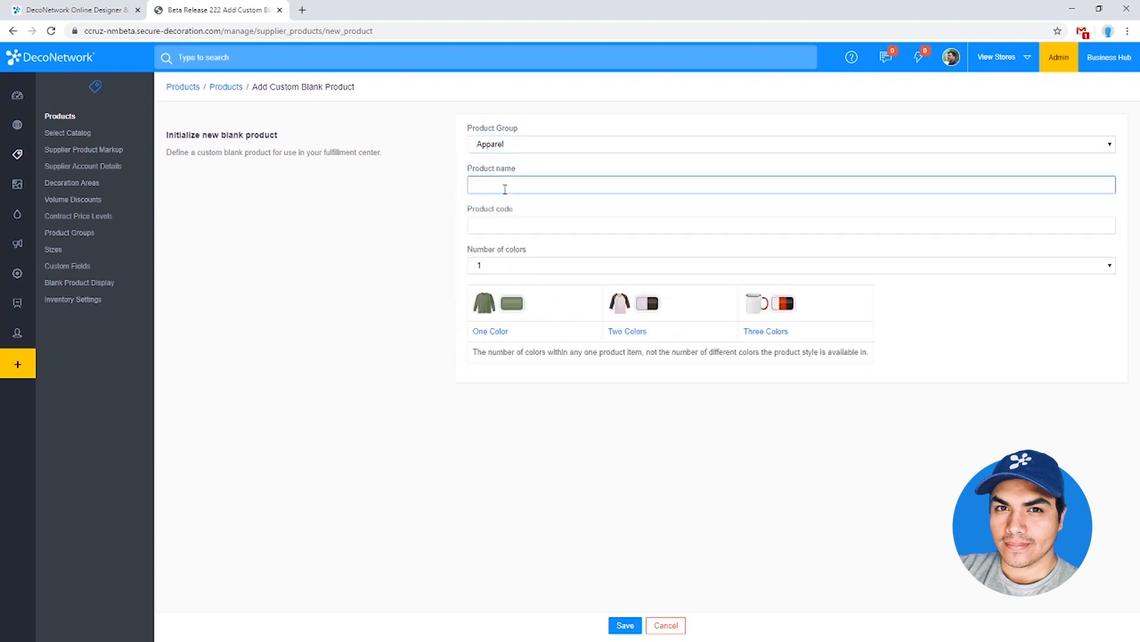
pyautogui.write('SIGN')
pyautogui.press('Tab')
pyautogui.write('SG')
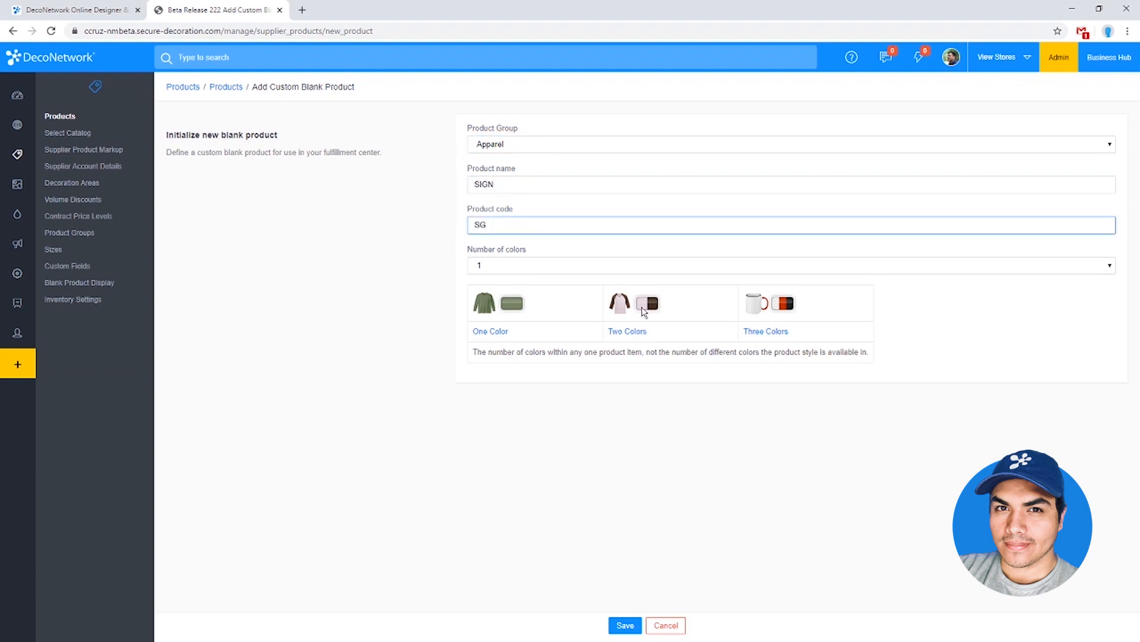
pyautogui.click(625, 627)
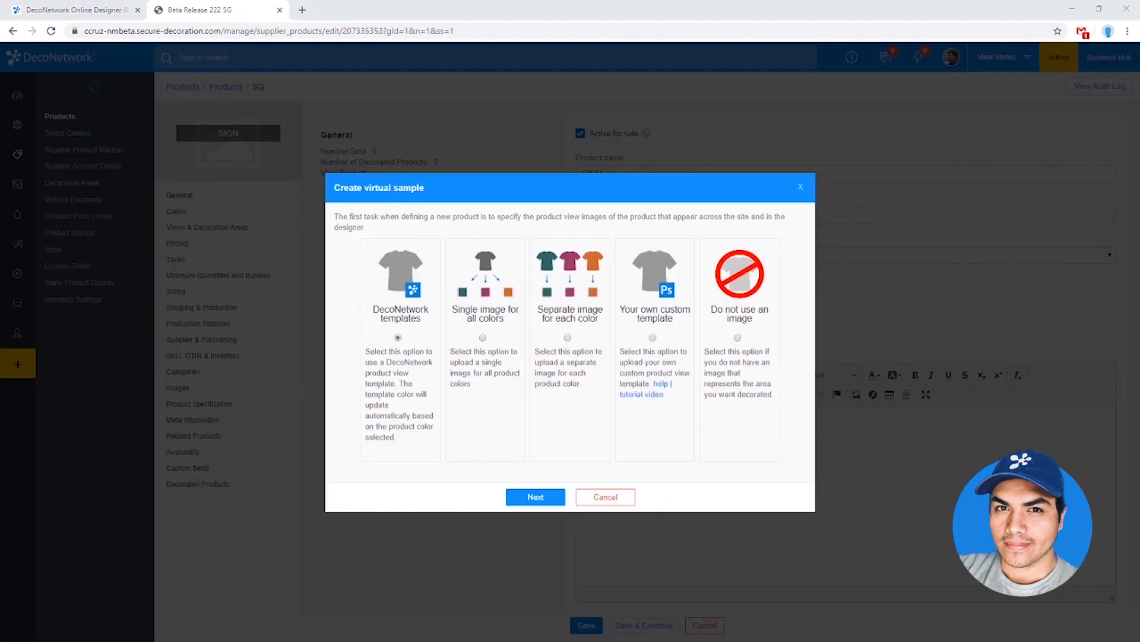
pyautogui.click(657, 376)
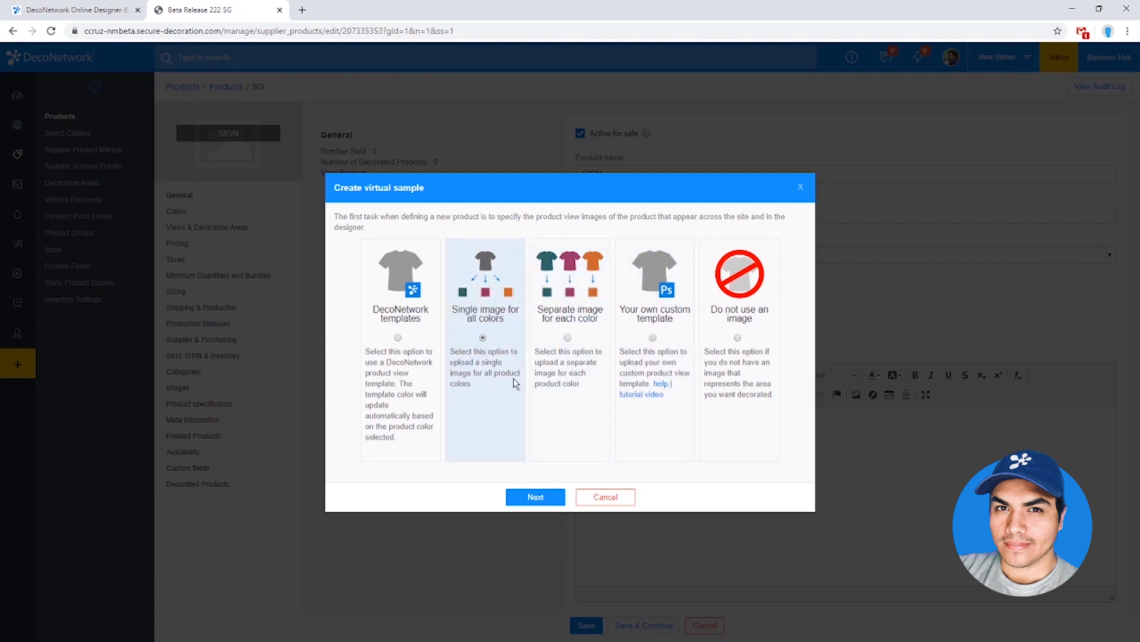
pyautogui.click(543, 498)
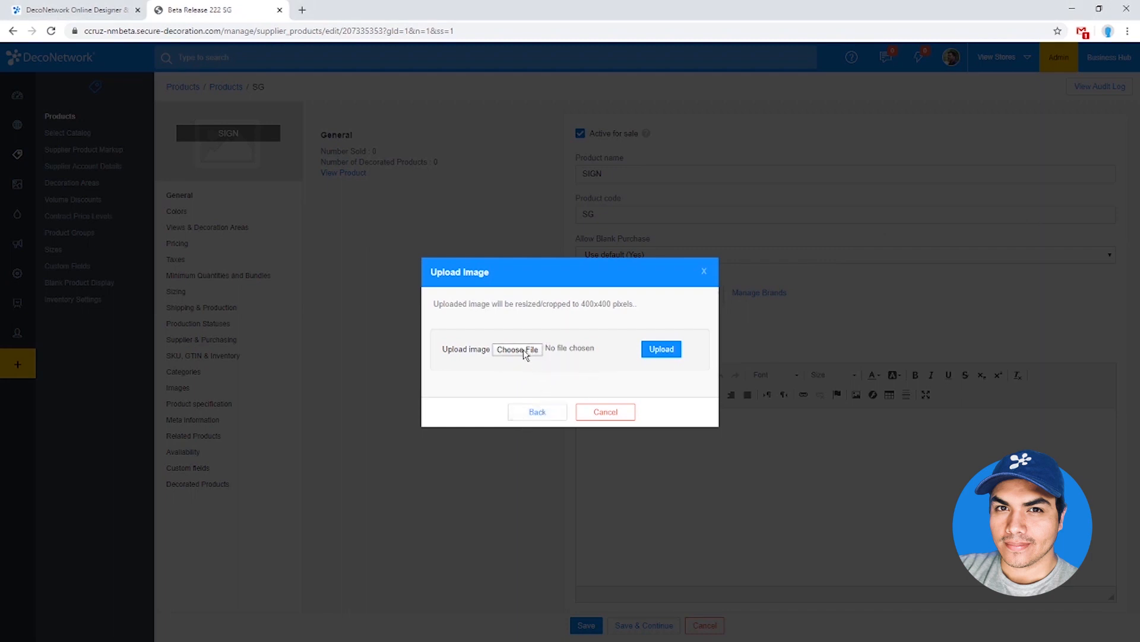
pyautogui.click(540, 410)
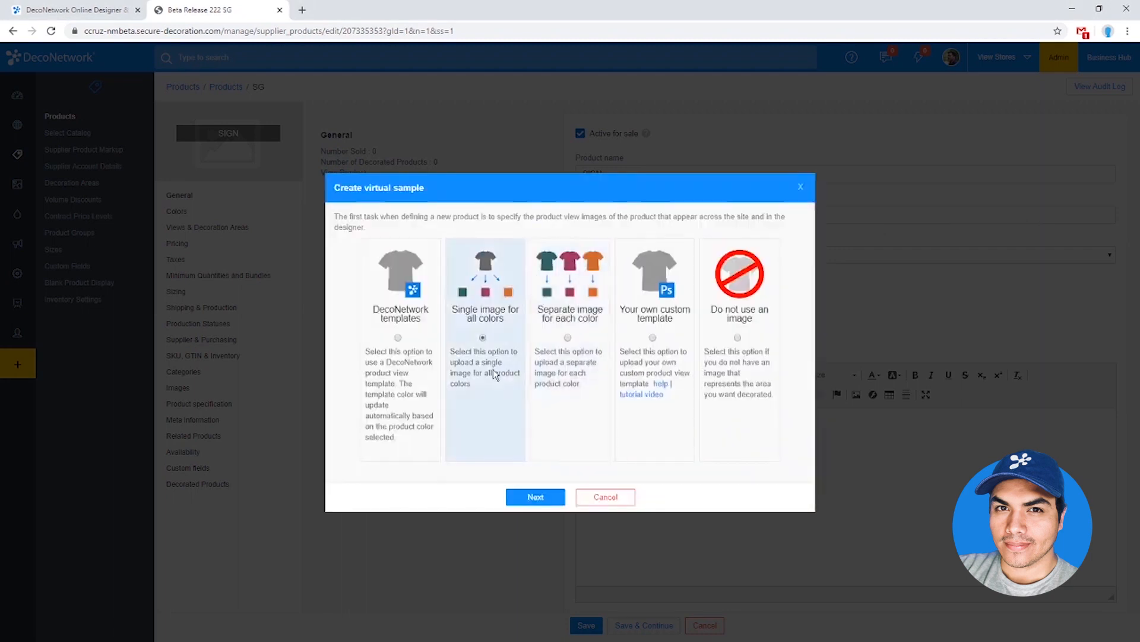
# - Create the virtual sample from the DecoNetwork template Standard Mat: Mouse Pad
pyautogui.click(561, 499)
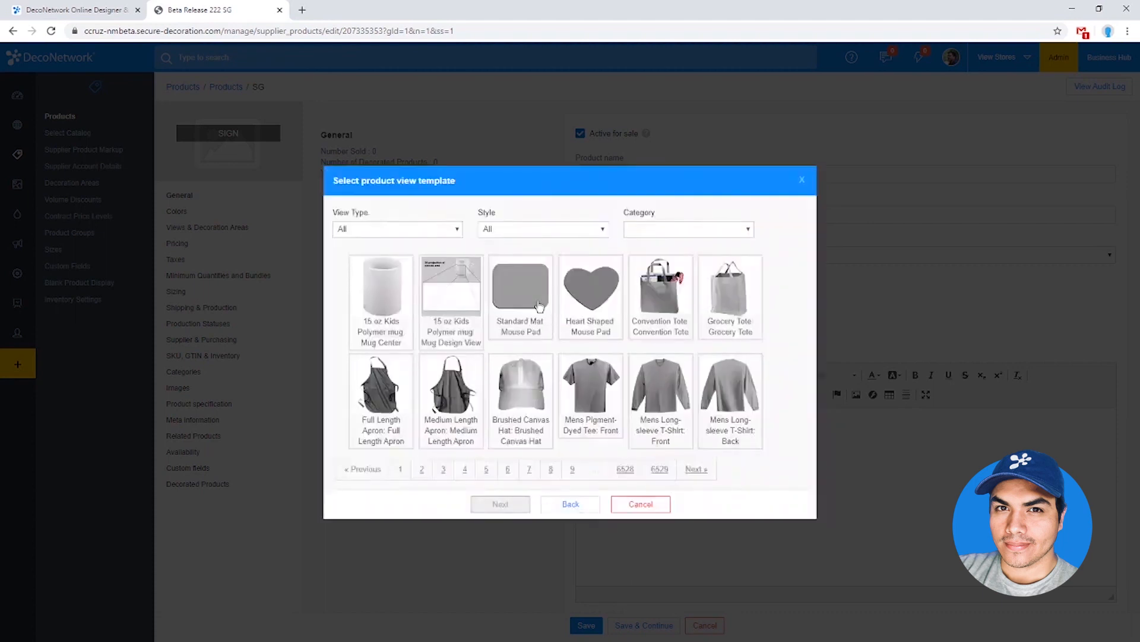
pyautogui.click(539, 306)
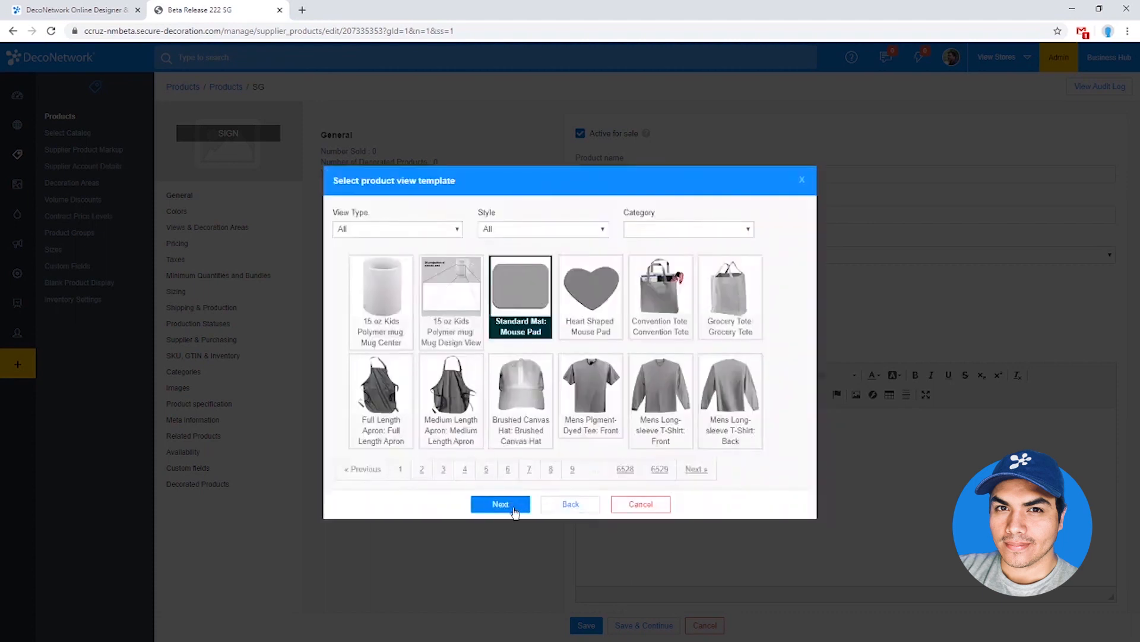
pyautogui.click(501, 504)
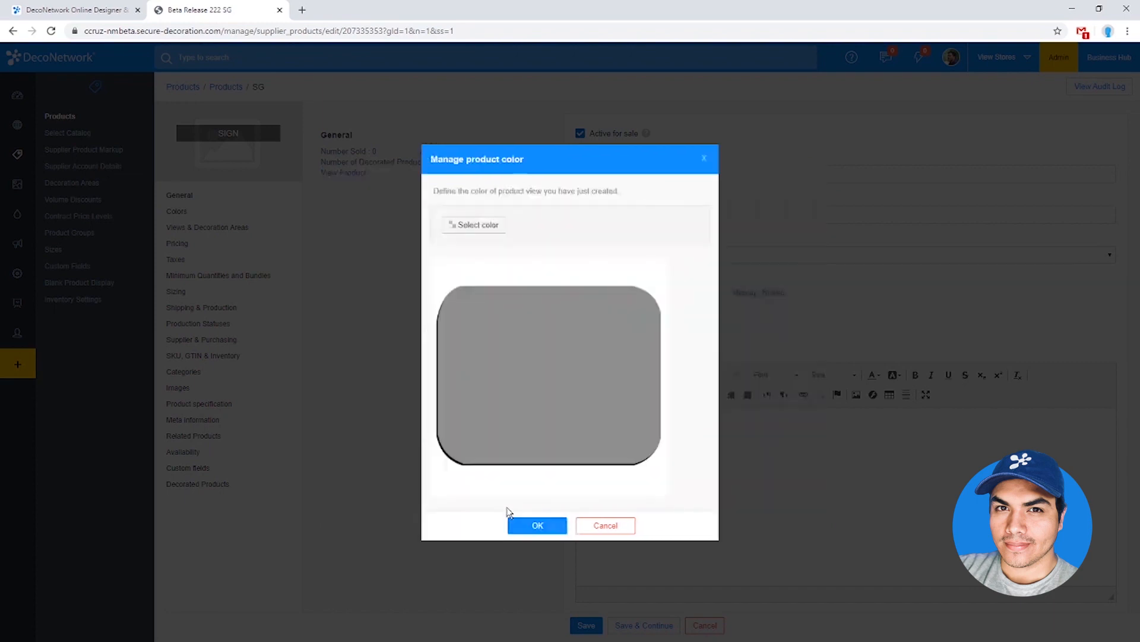
# - Set the product view's color to the generic White and name the view Landscape
pyautogui.click(481, 229)
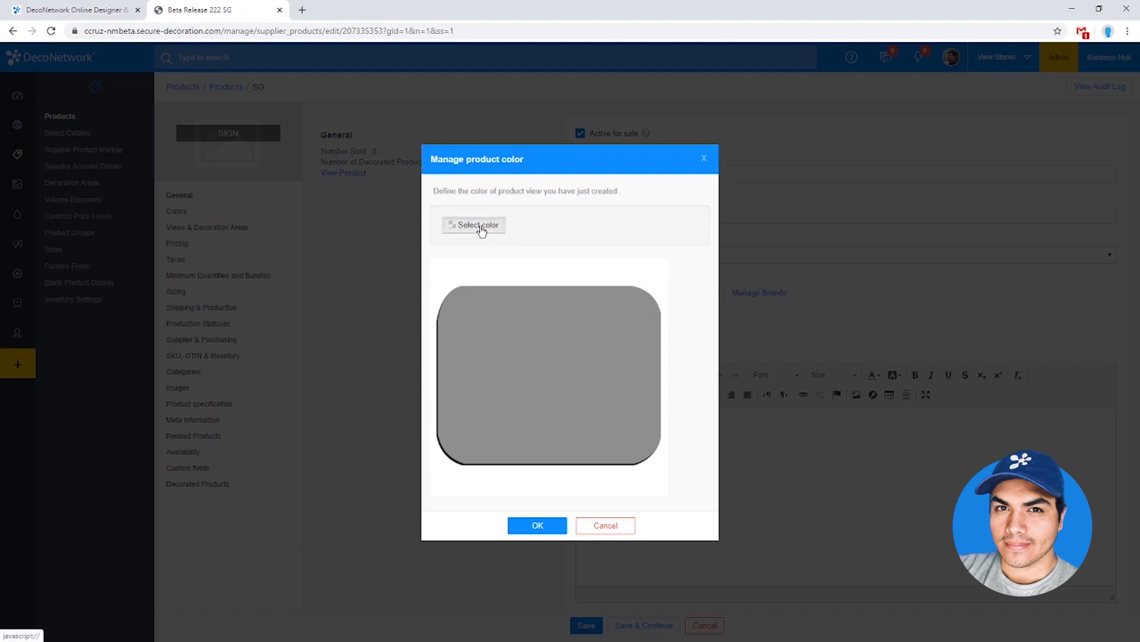
pyautogui.click(531, 228)
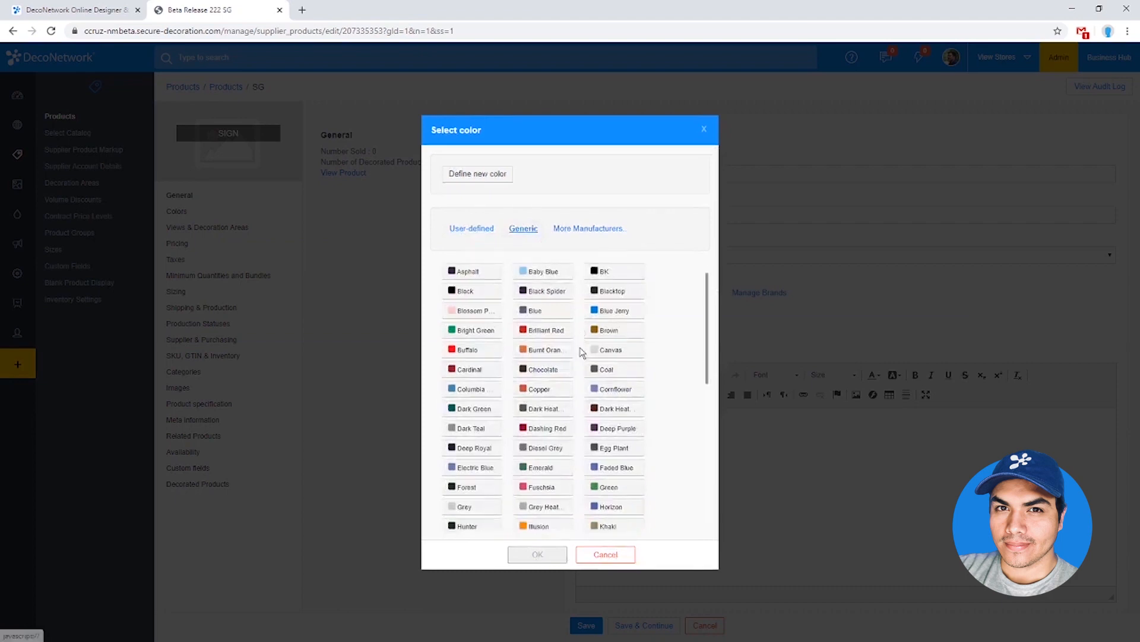
pyautogui.scroll(-10, 594, 416)
pyautogui.click(478, 497)
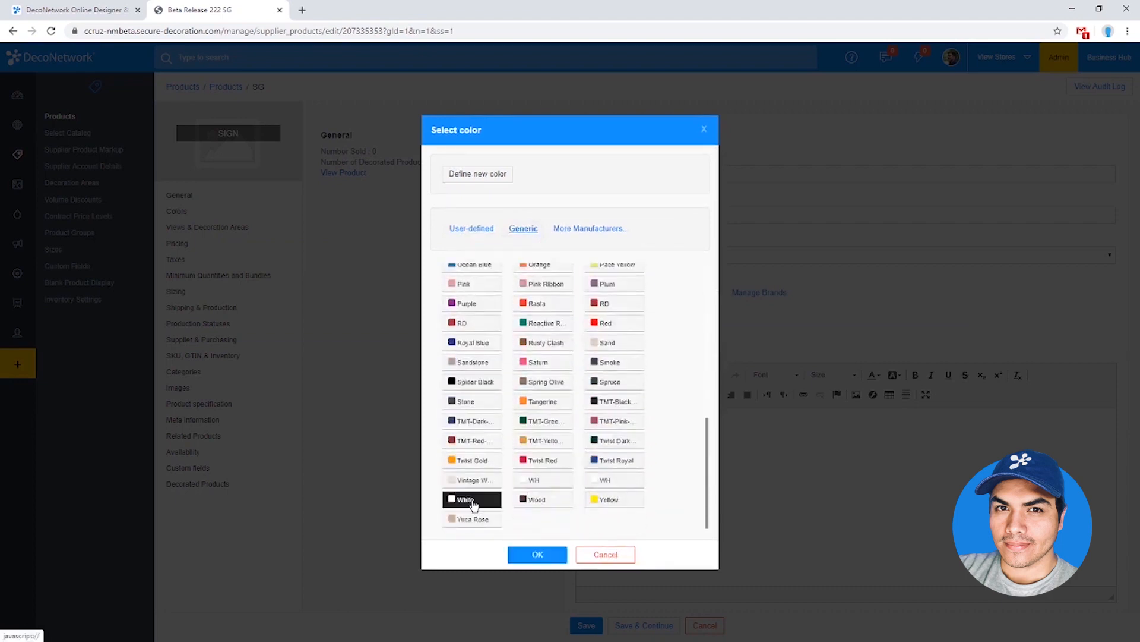
pyautogui.click(541, 553)
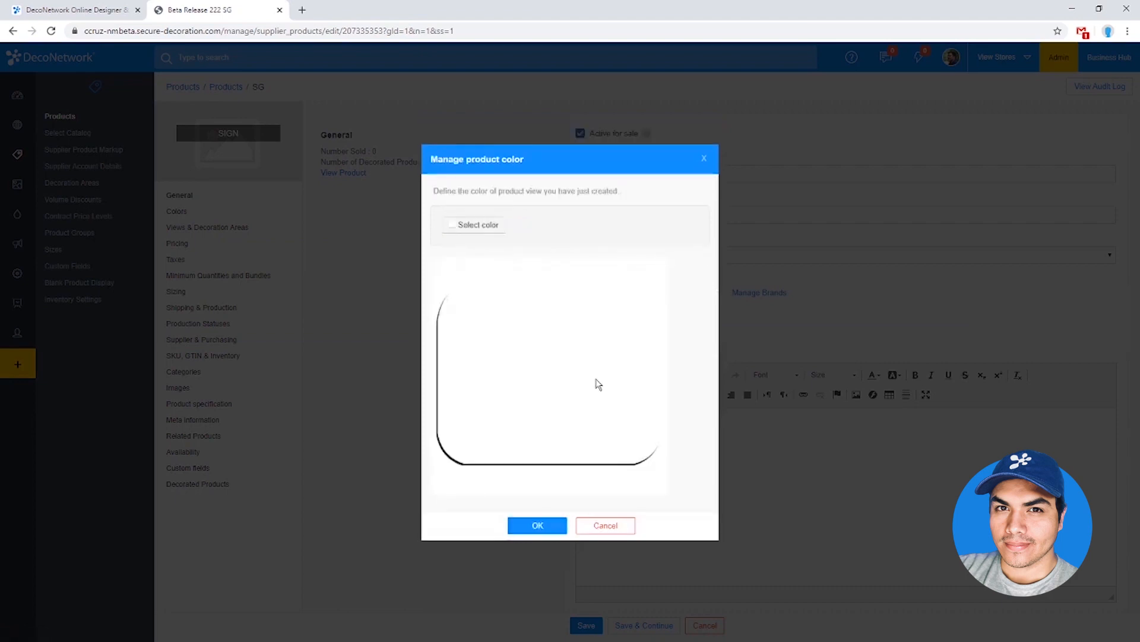
pyautogui.click(551, 533)
pyautogui.click(570, 220)
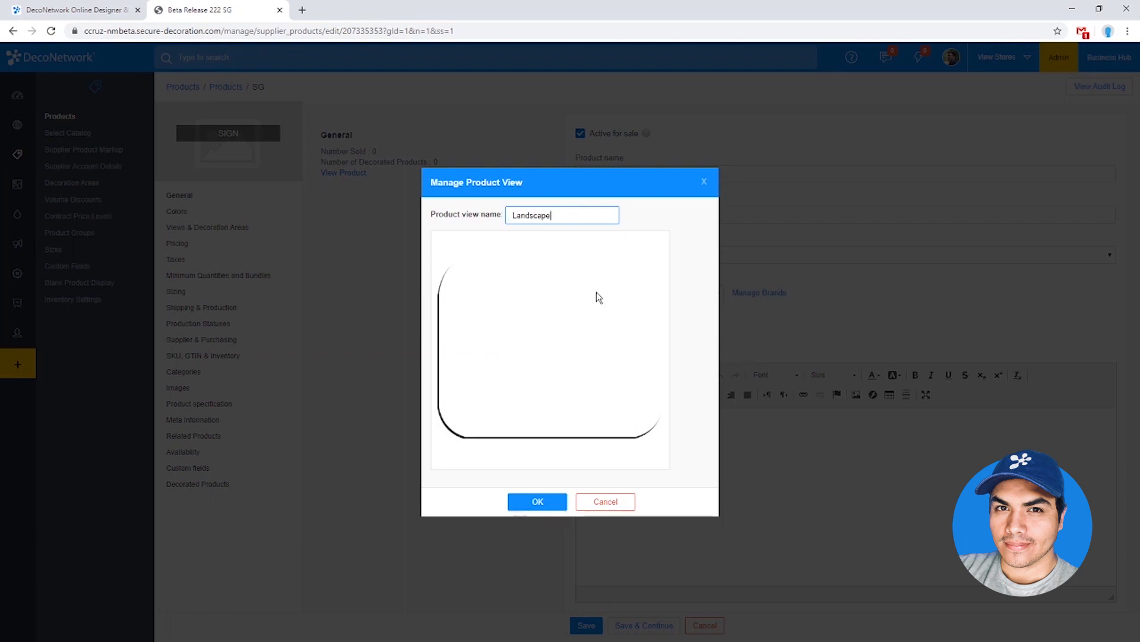
pyautogui.click(537, 501)
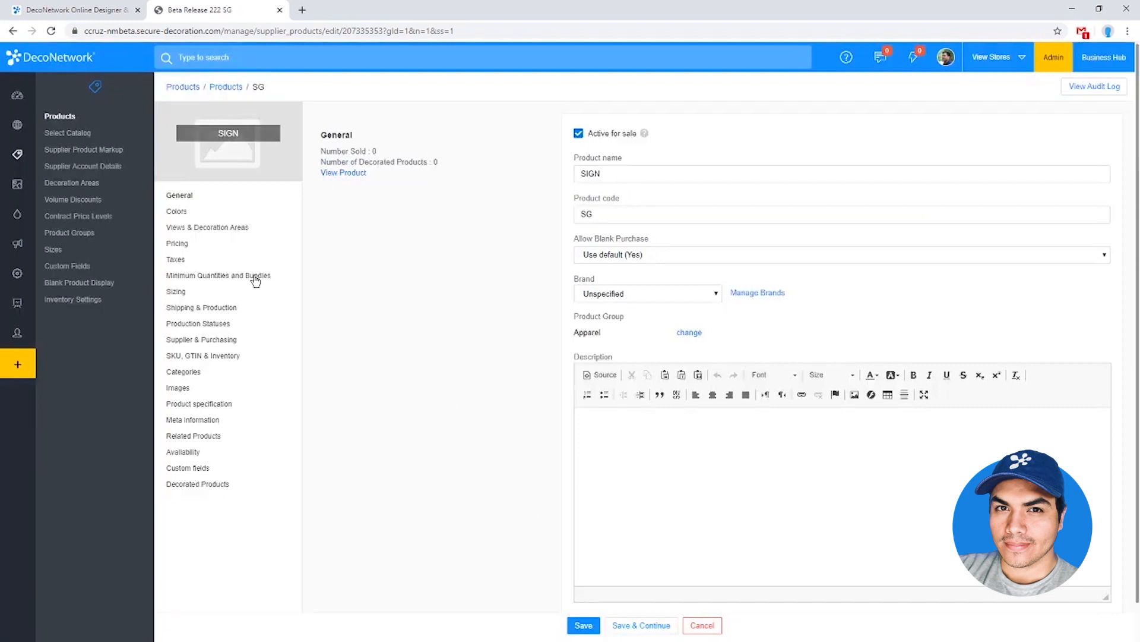
# - Return to the product's general settings and insert a size starting with 4x before SIGN in the product name
pyautogui.click(242, 233)
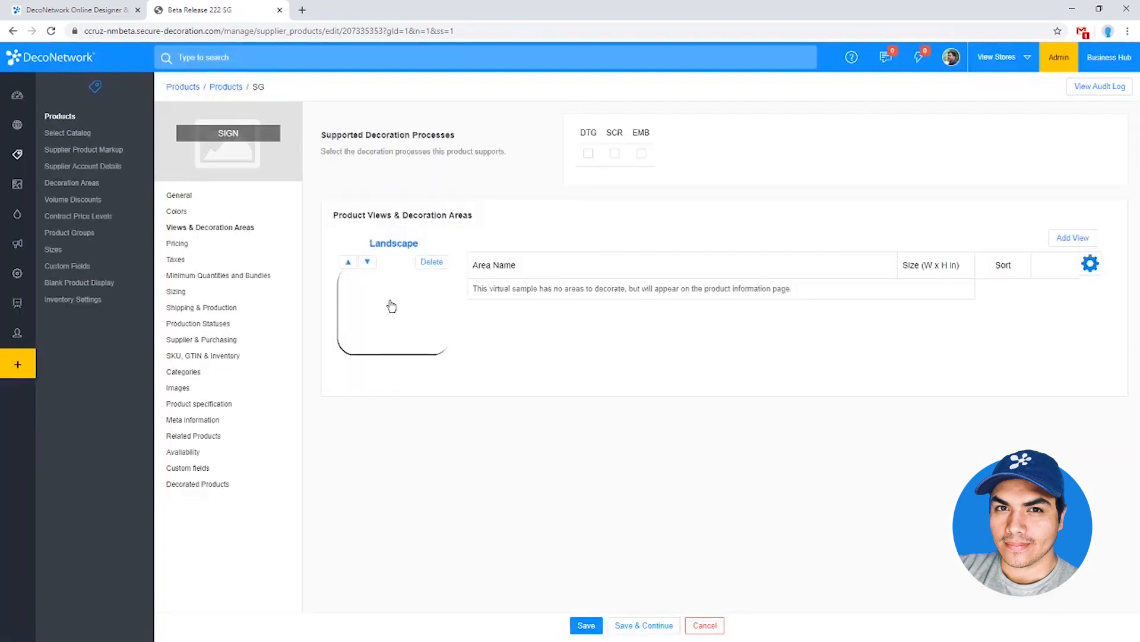
pyautogui.click(191, 197)
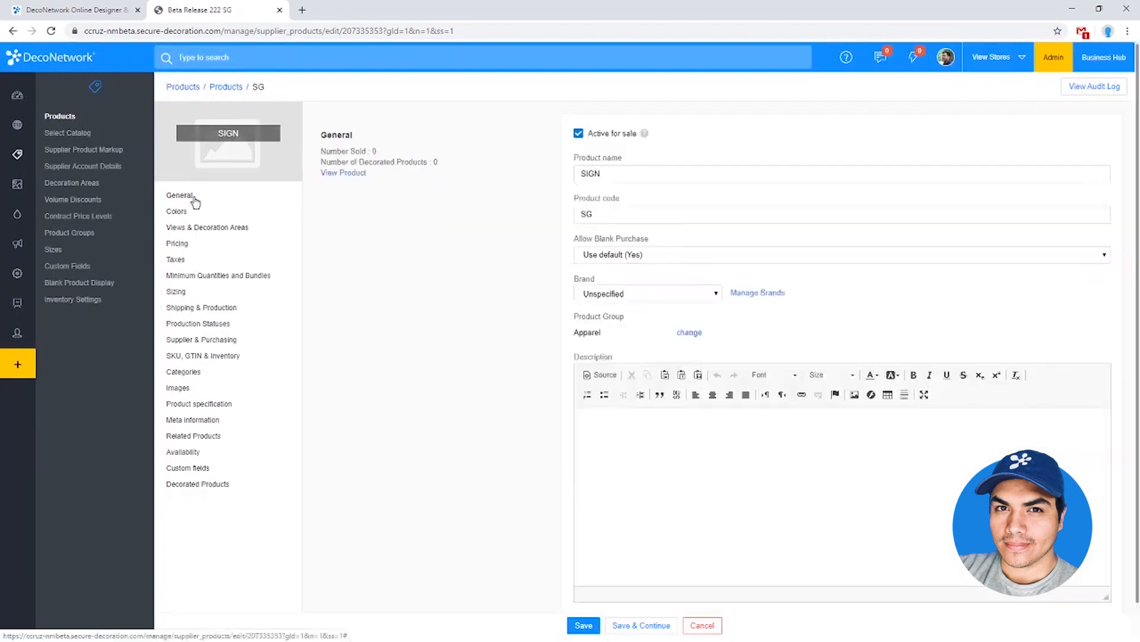
pyautogui.click(585, 179)
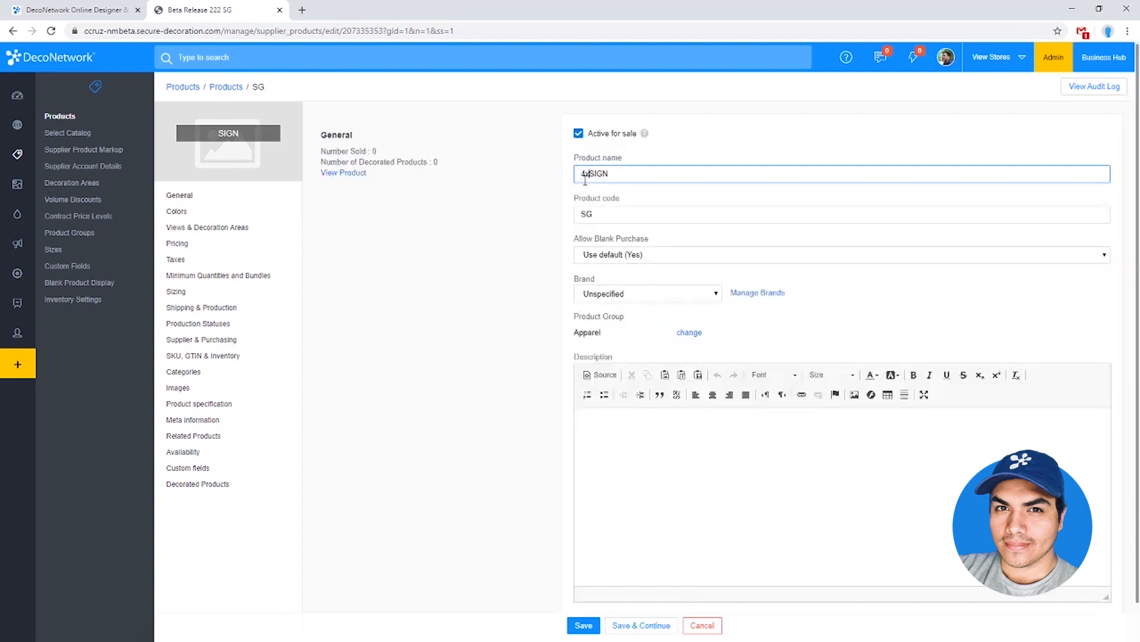
# - Add a second product view named Portrait from the Standard Mat: Mouse Pad template
pyautogui.click(209, 228)
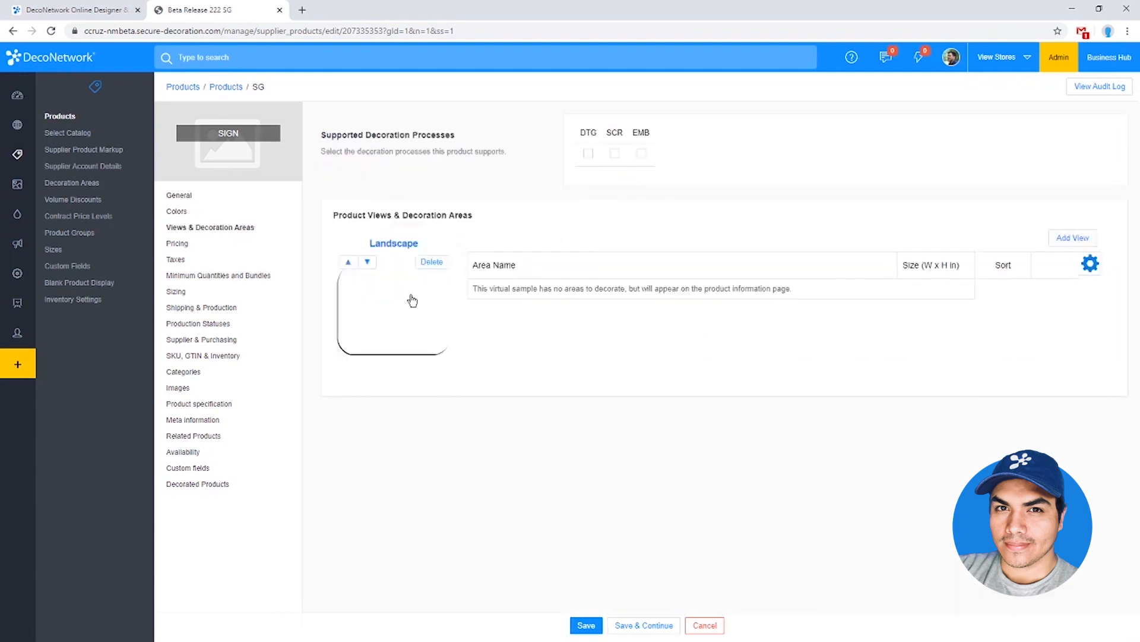
pyautogui.click(1073, 237)
pyautogui.click(535, 411)
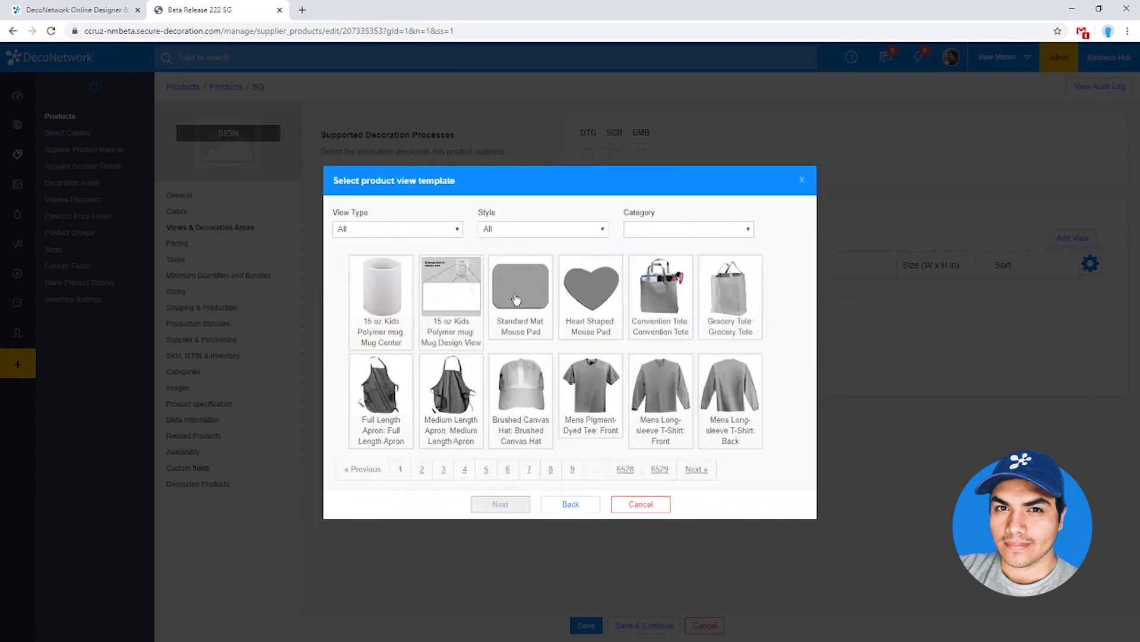
pyautogui.click(517, 301)
pyautogui.click(517, 506)
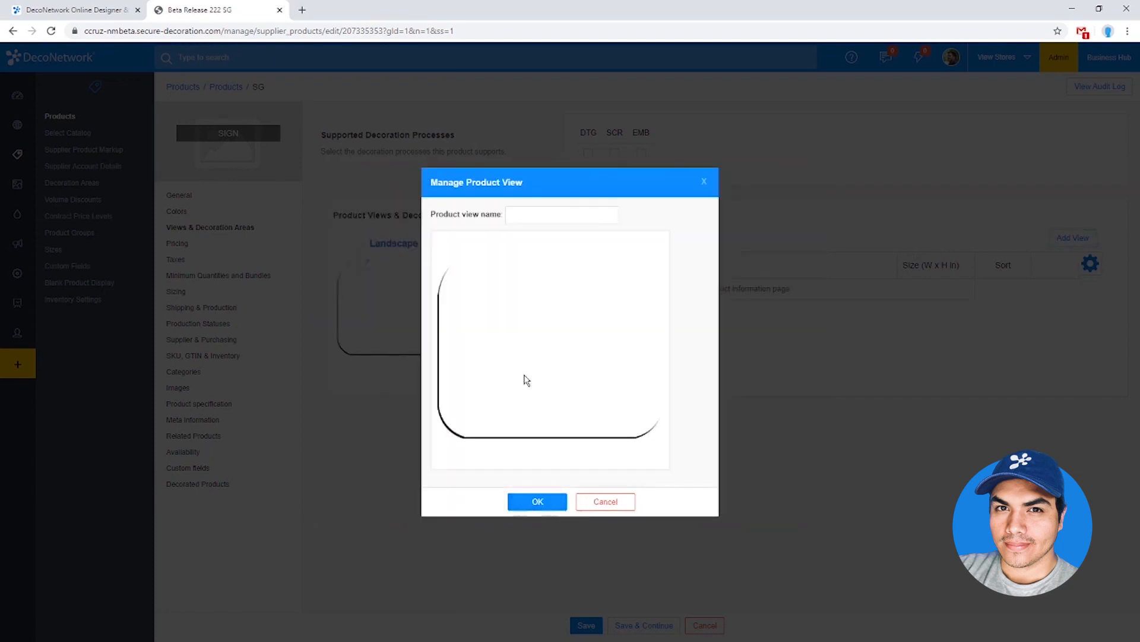
pyautogui.click(546, 213)
pyautogui.click(541, 503)
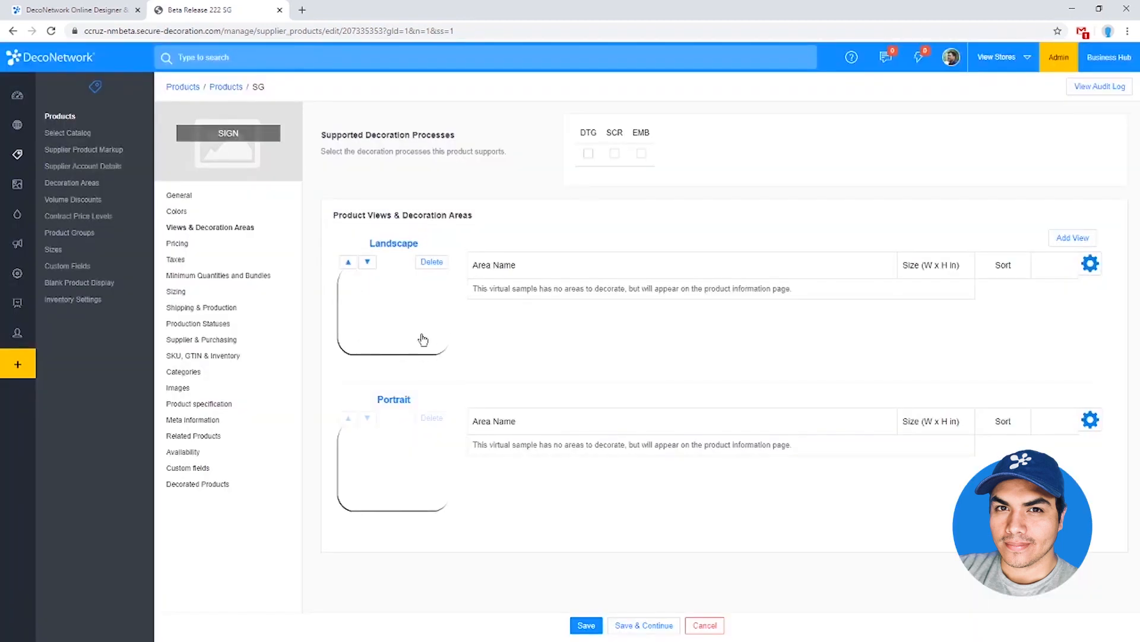
# - Enable DTG as a supported decoration process for the sign product
pyautogui.moveTo(374, 425)
pyautogui.moveTo(446, 323)
pyautogui.click(589, 154)
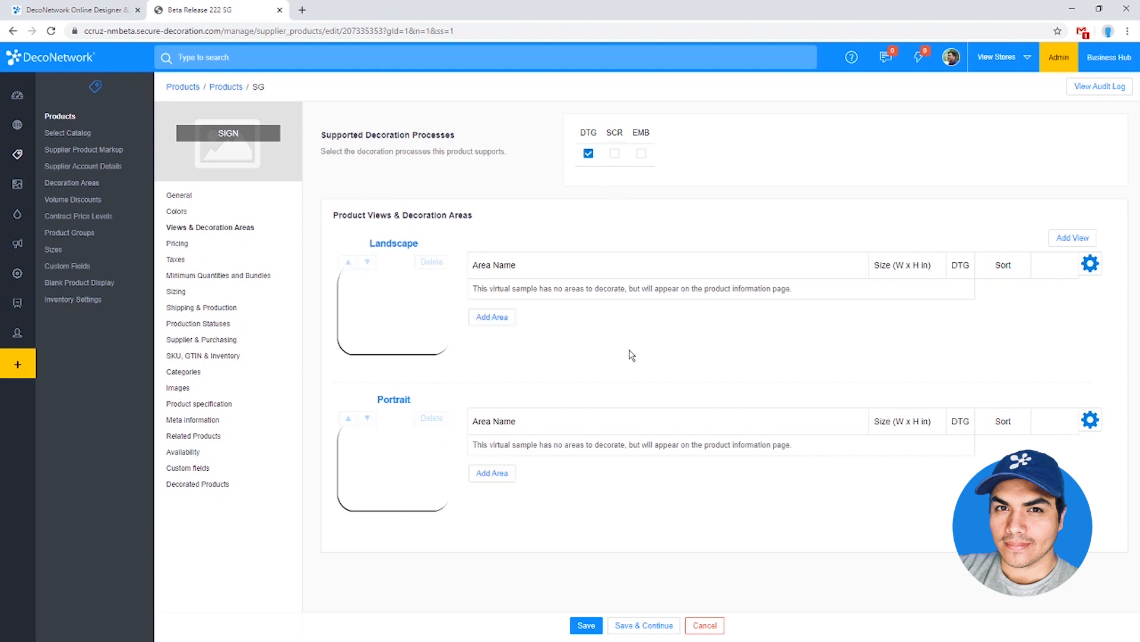